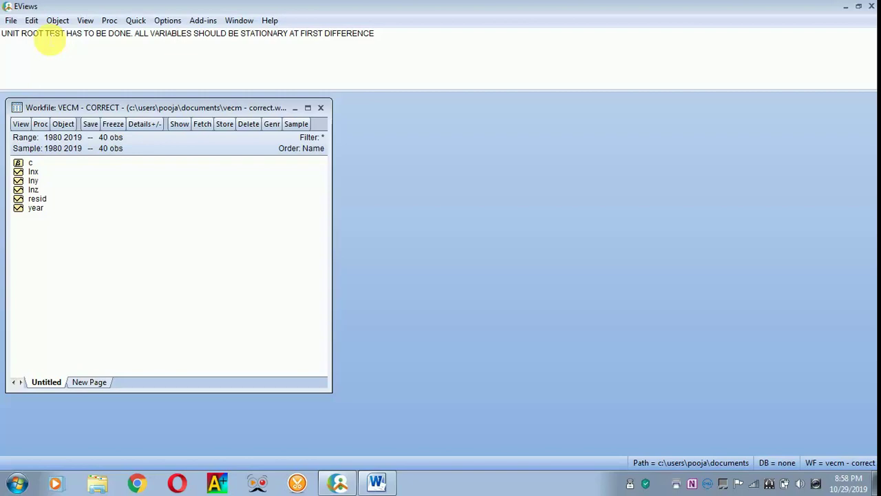
Estimate an unrestricted VAR for lnx, lny and lnz over 1980 2019, with lag intervals 1 2 and exogenous c.
left_click(34, 180, "ctrl")
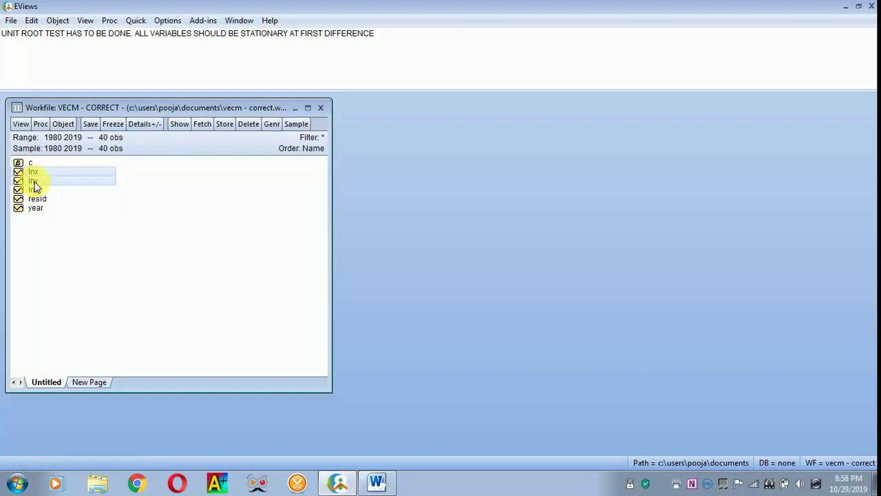
left_click(36, 190, "ctrl")
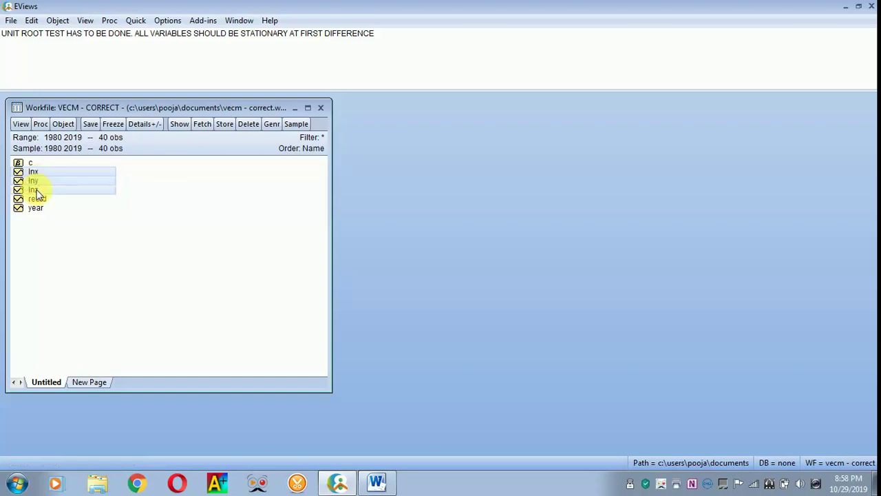
right_click(37, 193)
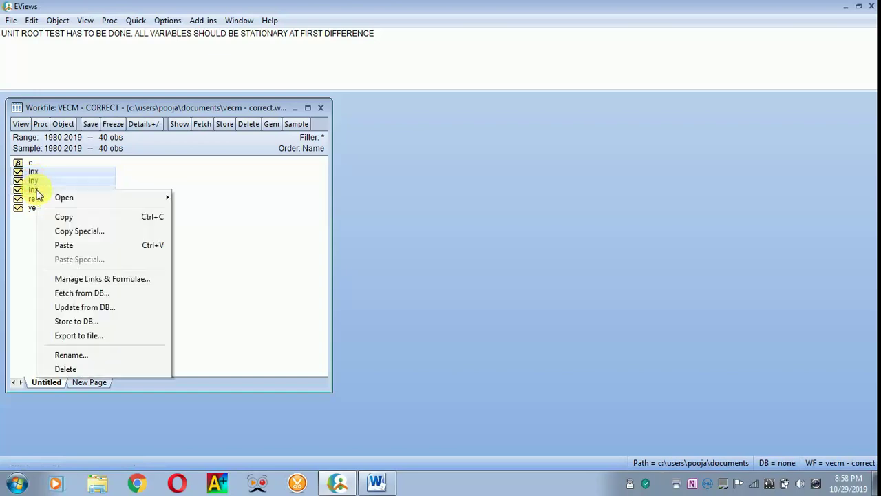
mouse_move(51, 197)
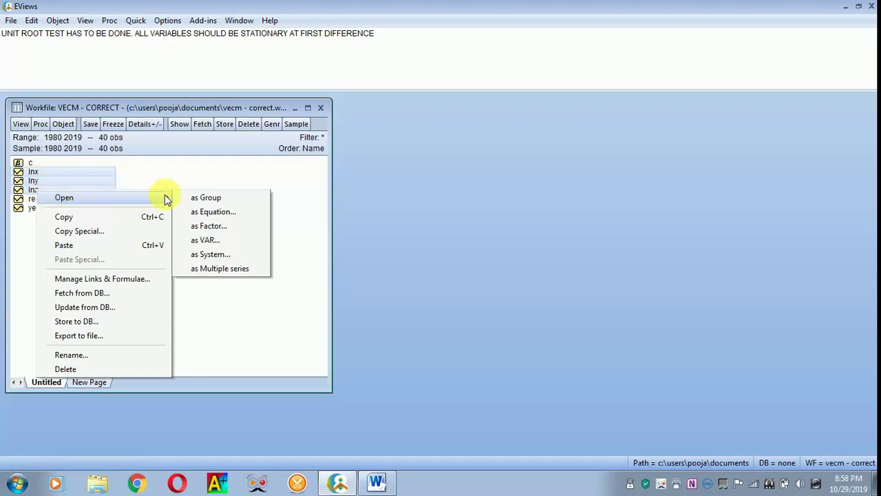
left_click(202, 240)
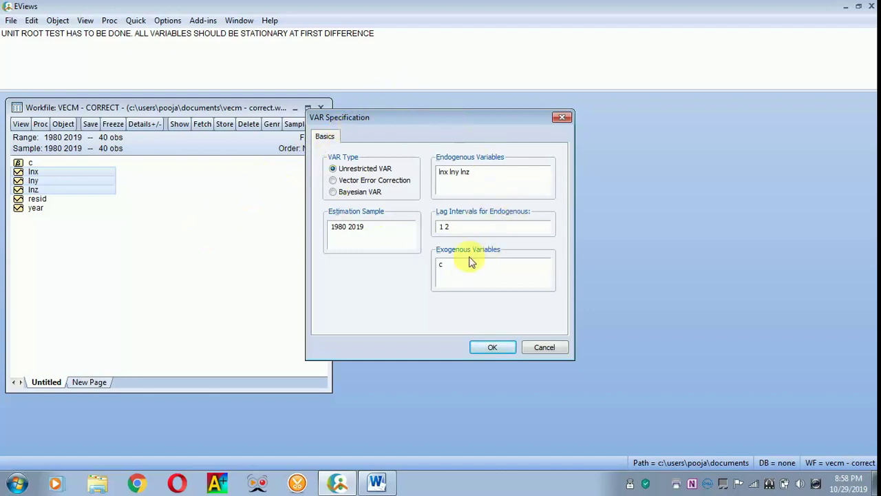
left_click(490, 348)
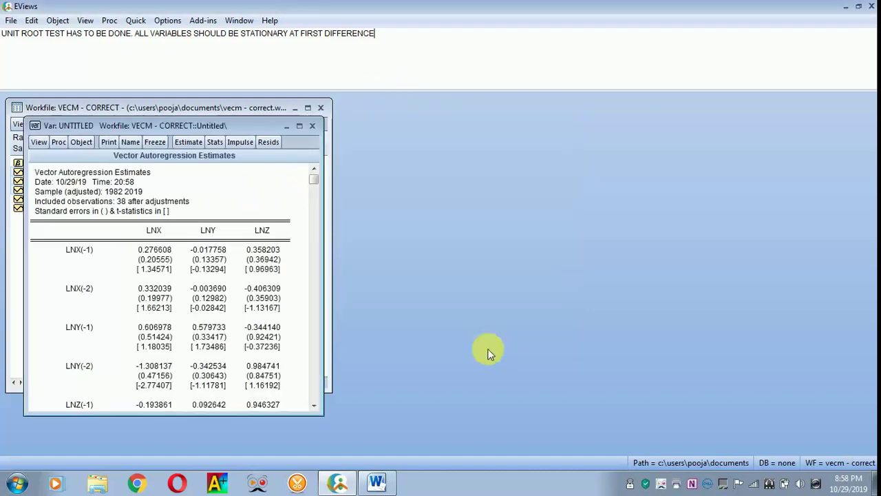
Run the lag length criteria on the VAR with 3 lags included and maximize the results window.
left_click(38, 149)
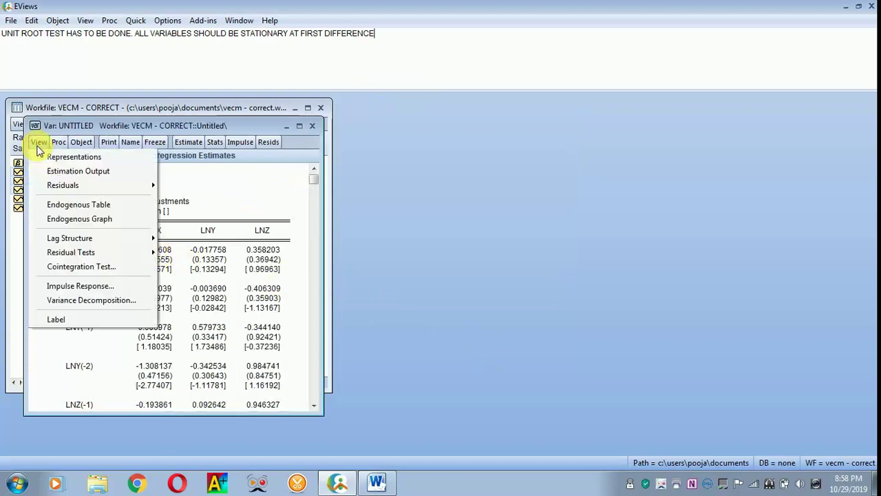
mouse_move(57, 237)
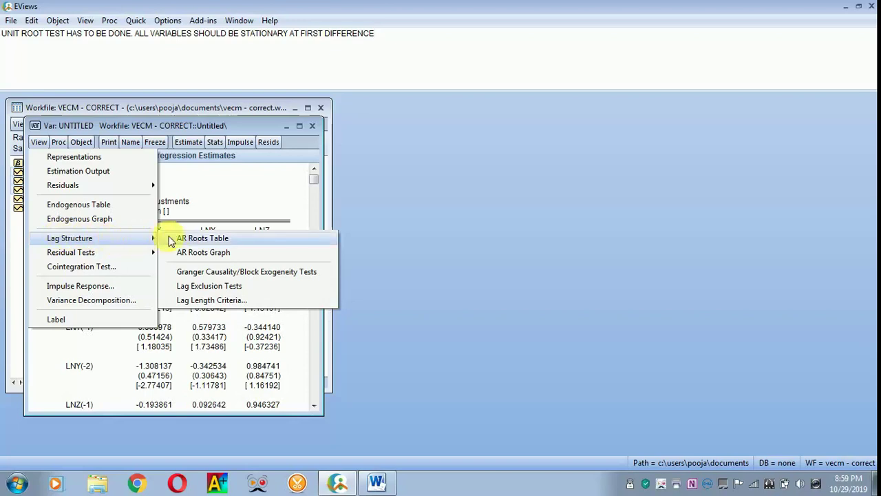
left_click(194, 300)
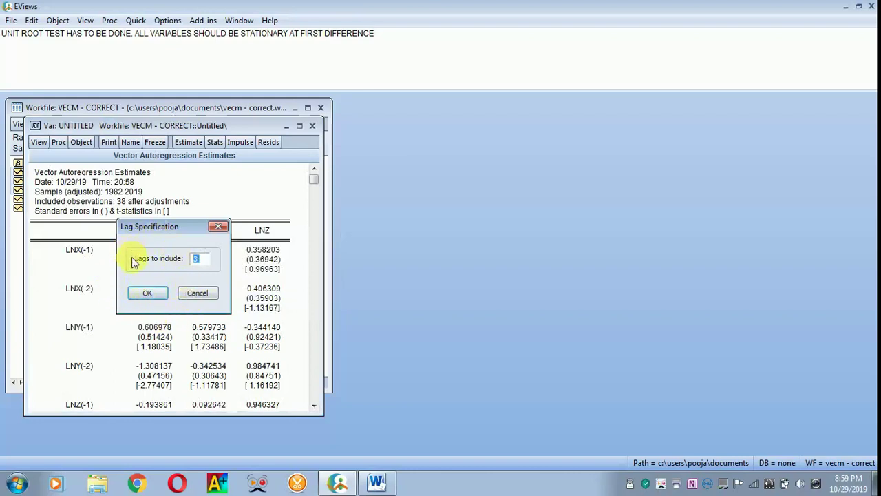
left_click(137, 294)
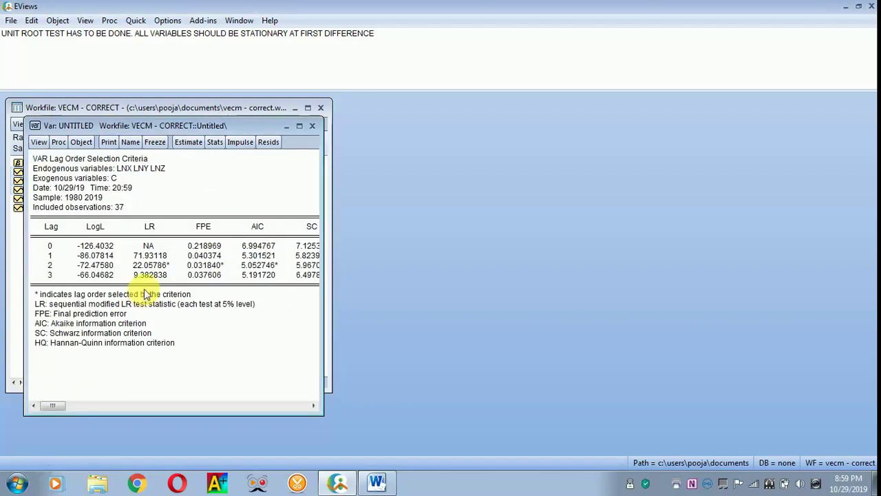
left_click(298, 128)
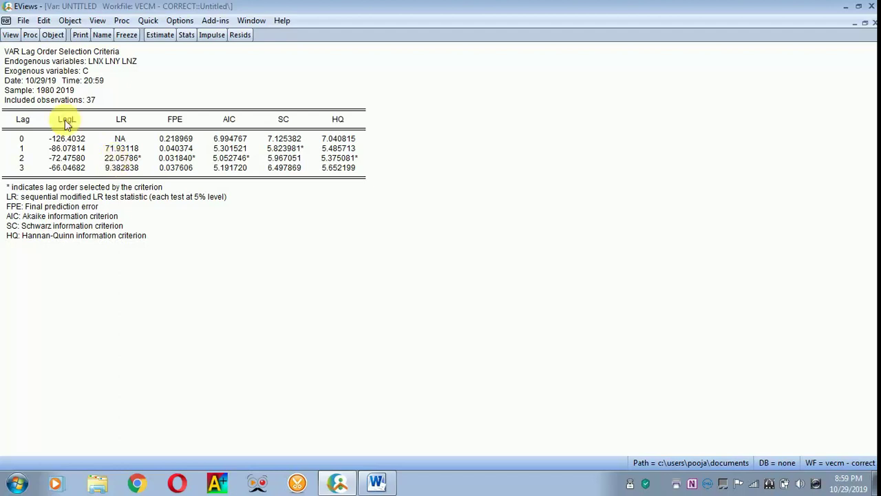
Run the Johansen cointegration test with intercept (no trend) in CE and test VAR, lag intervals 1 2 and MHM size 0.05.
left_click(10, 36)
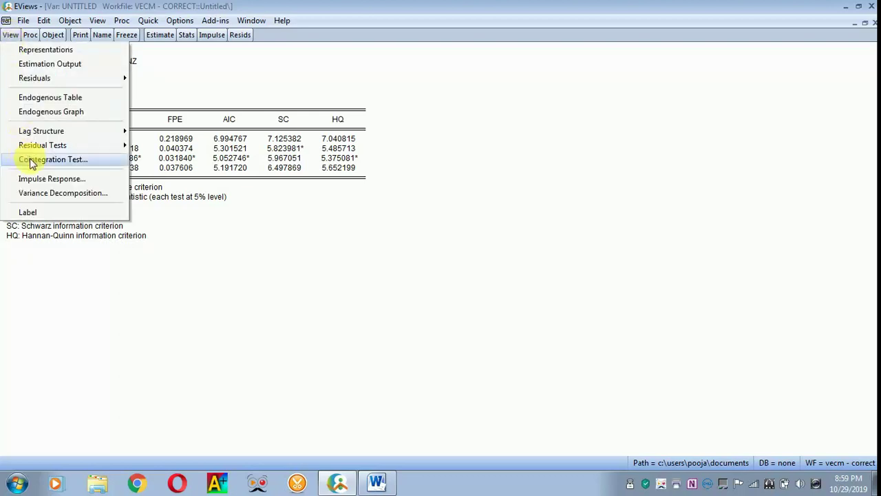
left_click(31, 161)
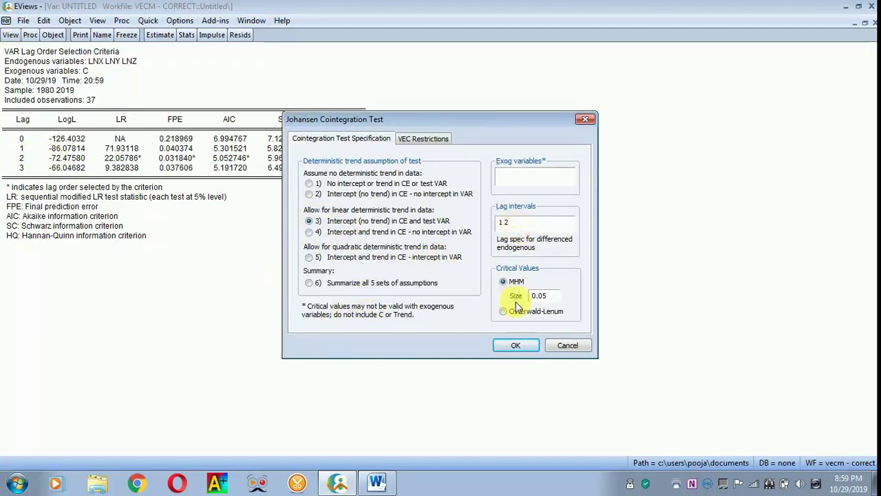
left_click(515, 344)
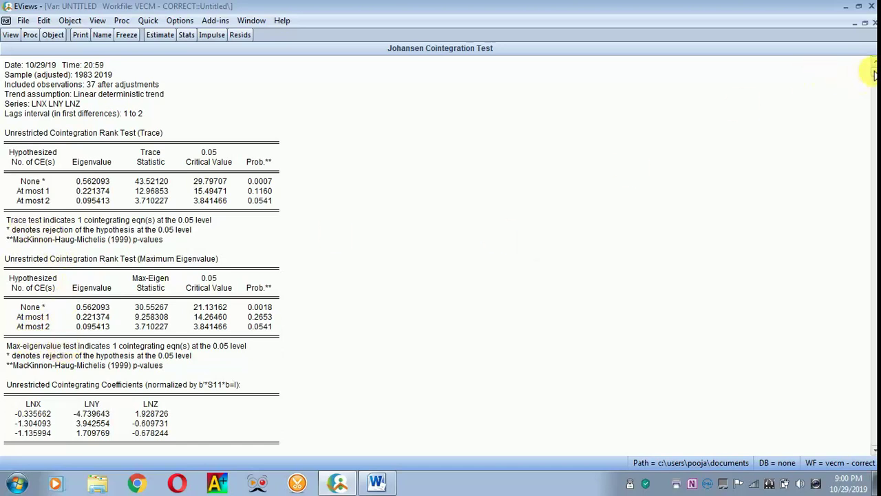
Examine the normalized cointegrating and adjustment coefficients alongside the VECM notes in Microsoft Word, and return to EViews.
left_click_drag(873, 72, 873, 282)
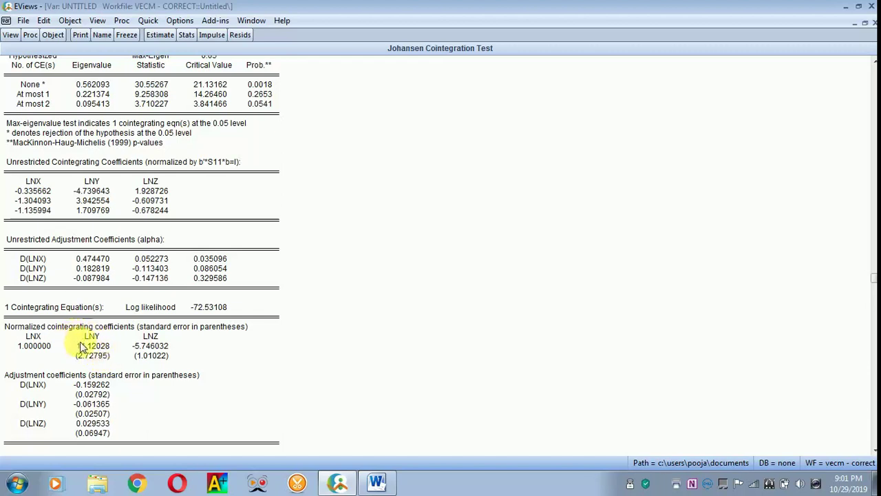
left_click(376, 484)
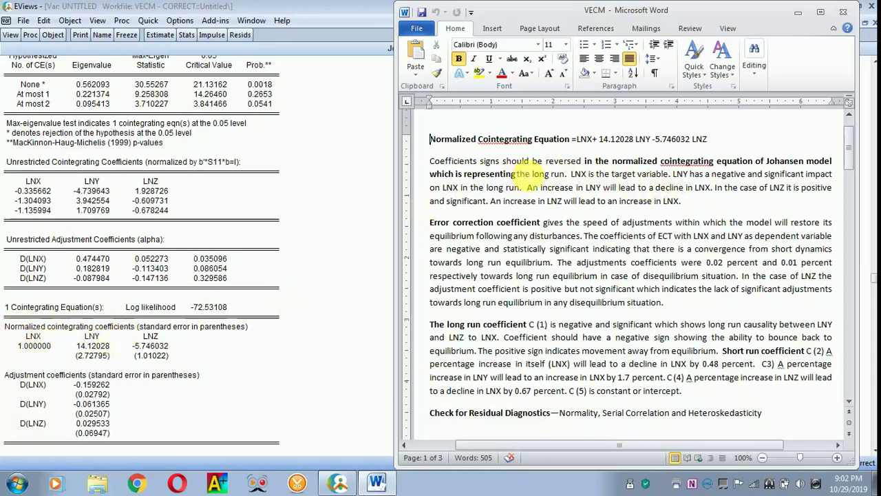
left_click(798, 13)
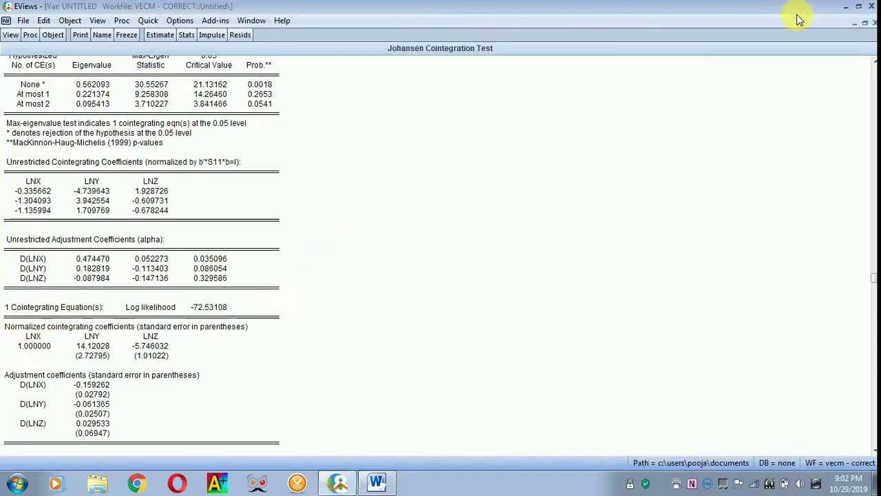
Delete the untitled VAR and open lnx, lny and lnz in a new VAR specification.
left_click(873, 23)
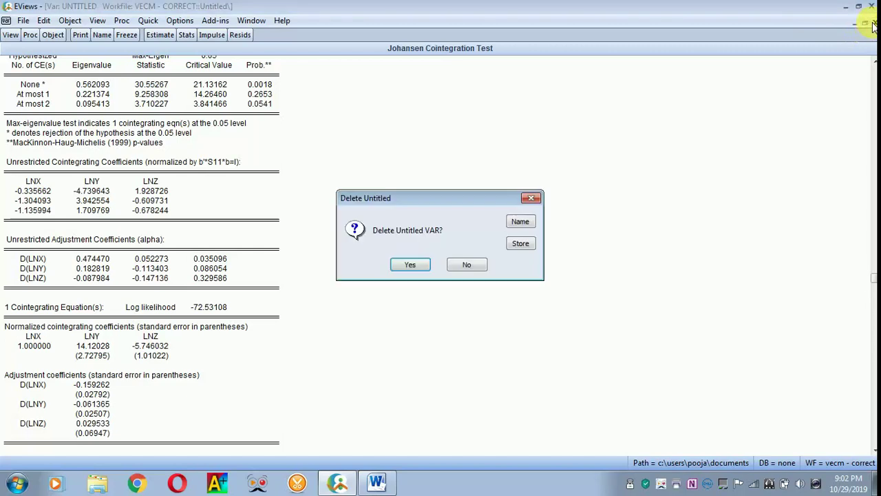
left_click(404, 265)
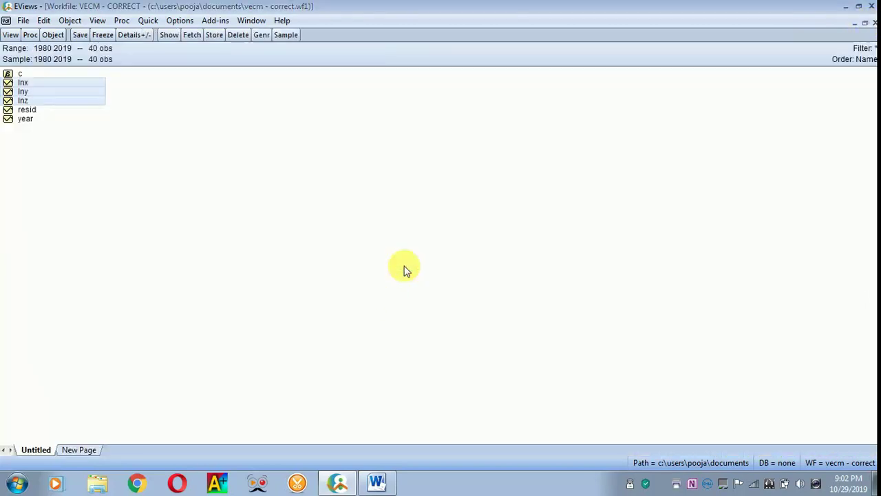
right_click(68, 101)
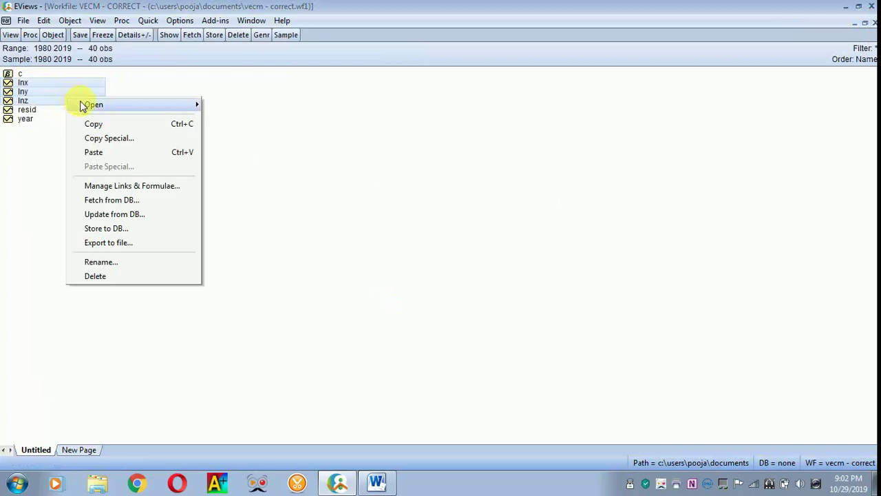
mouse_move(75, 103)
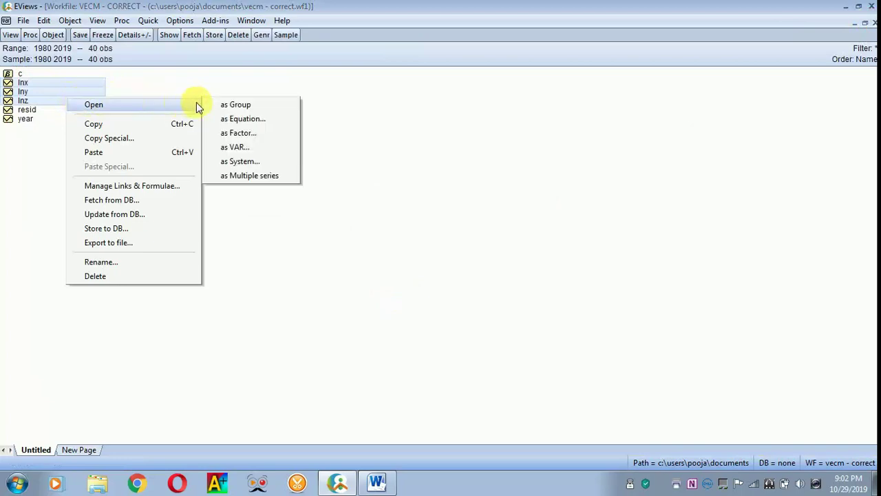
left_click(227, 149)
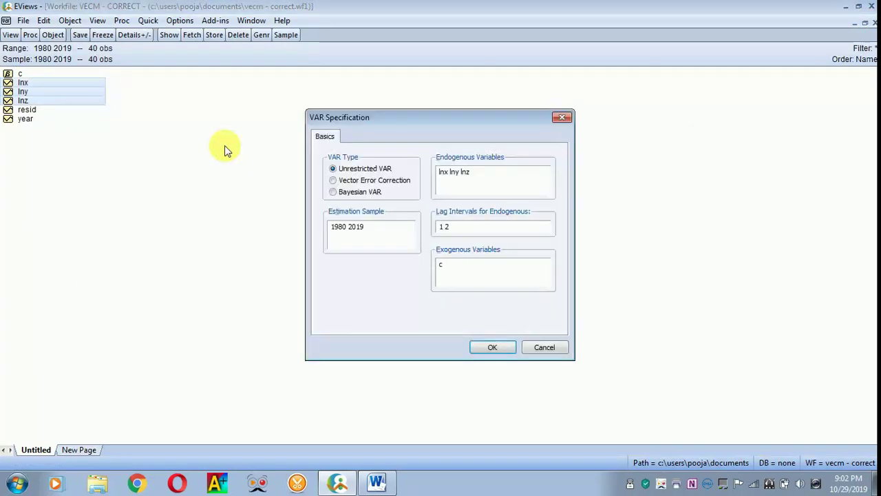
Estimate a Vector Error Correction model with lag intervals 1 1, checking the cointegration and VEC restriction settings.
left_click(333, 181)
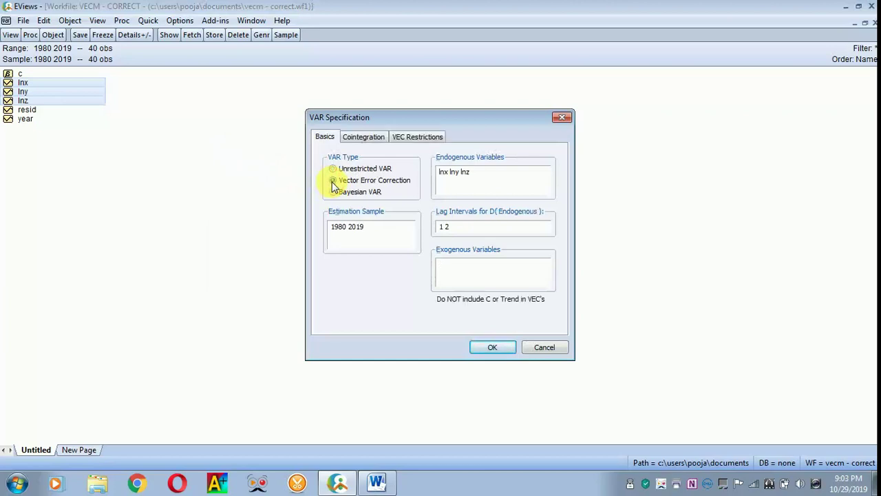
left_click(447, 228)
key("BackSpace")
type("1")
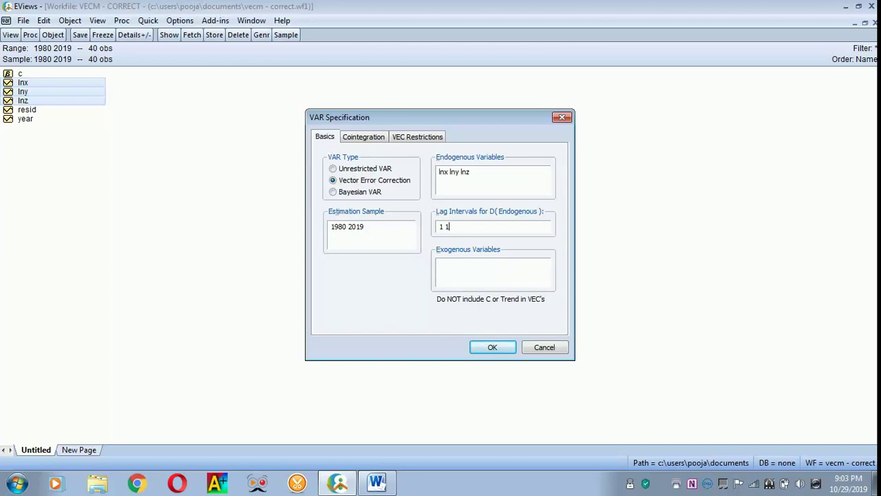
left_click(358, 137)
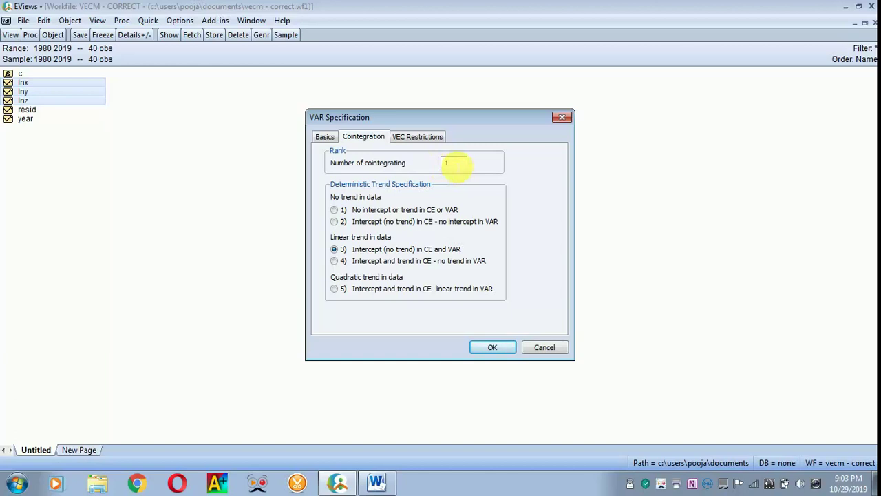
left_click(421, 139)
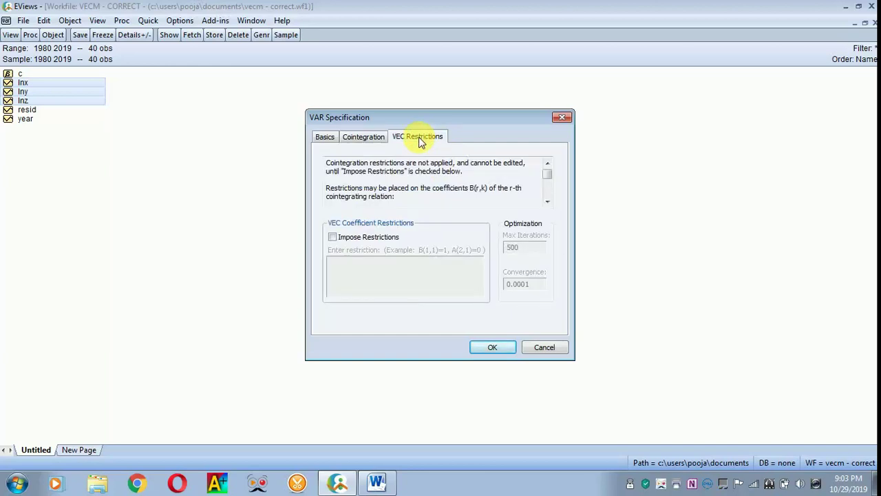
left_click(323, 138)
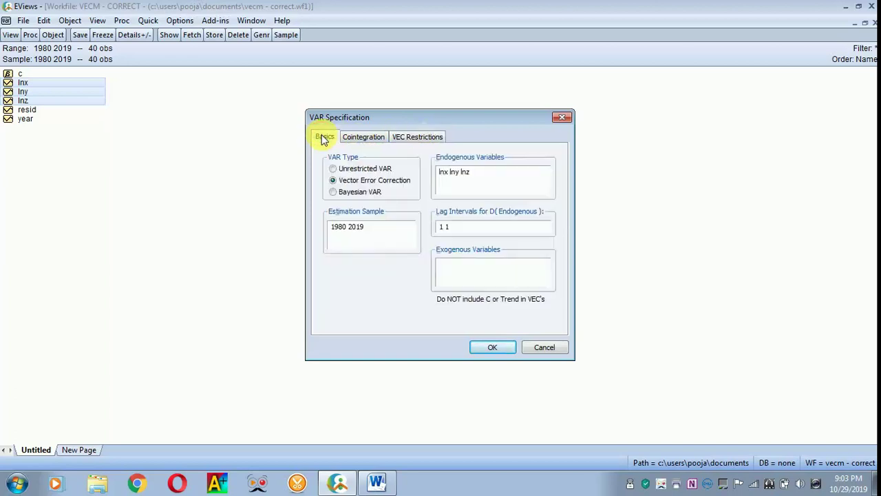
left_click(492, 348)
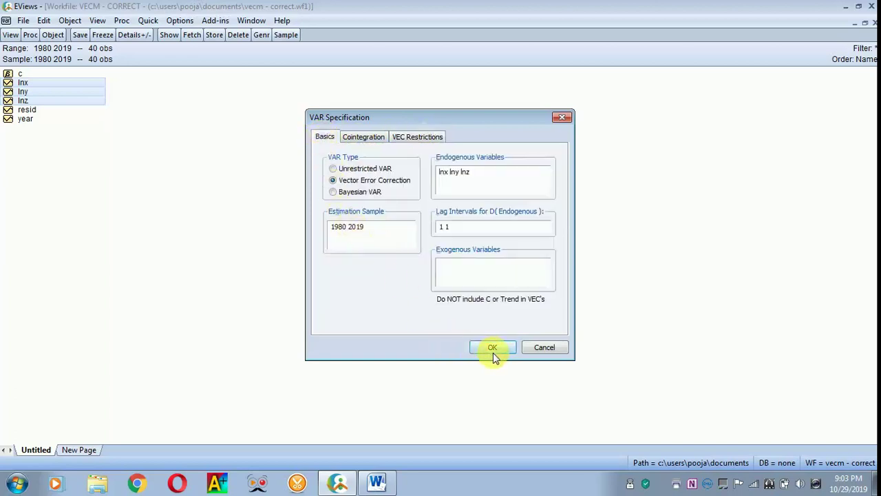
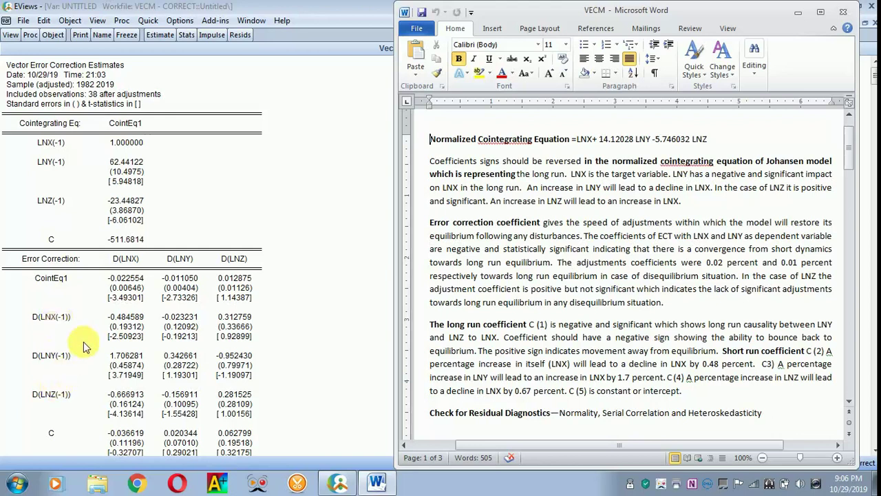
Make a system ordered by variable from the error correction model and copy its D(LNX) equation.
left_click(122, 21)
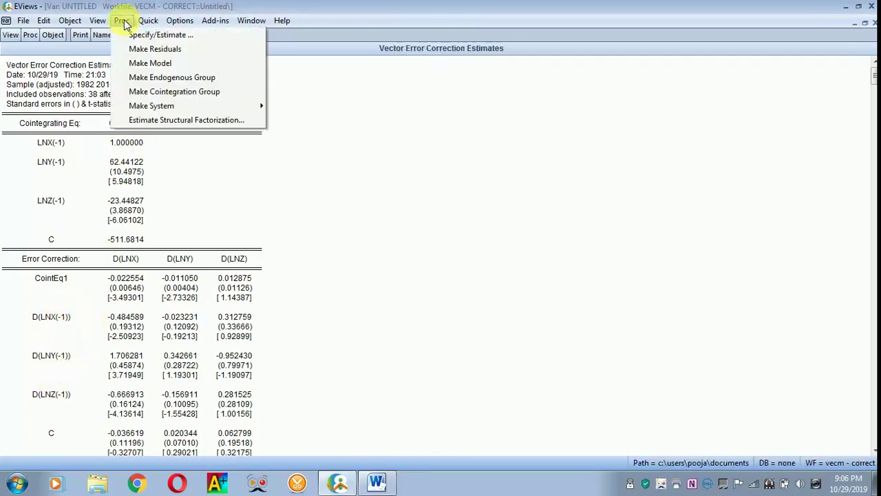
mouse_move(150, 109)
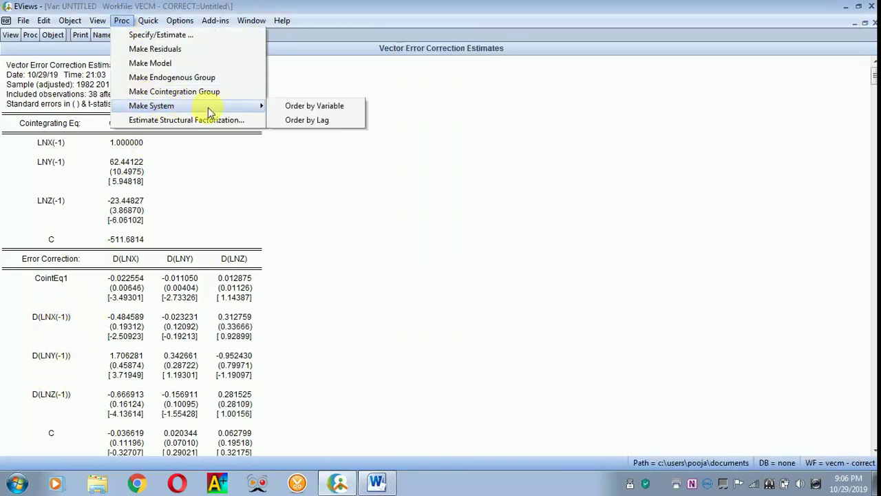
left_click(313, 106)
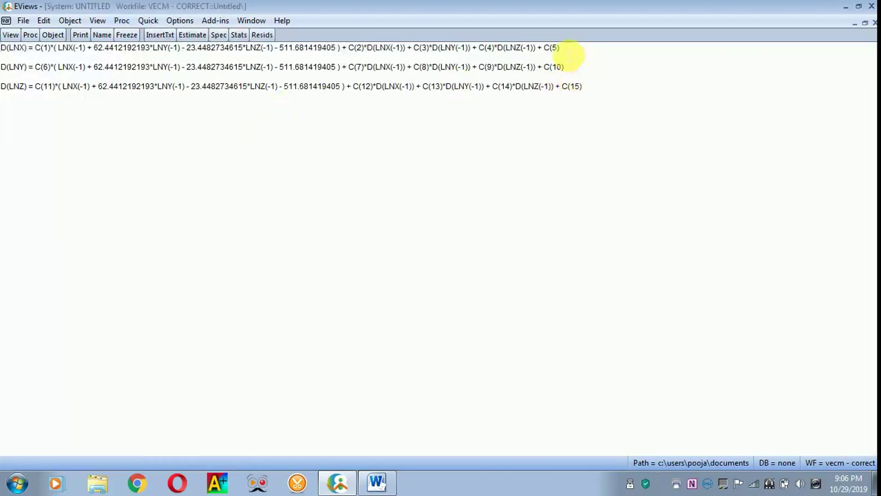
left_click_drag(564, 48, 218, 40)
key("ctrl+c")
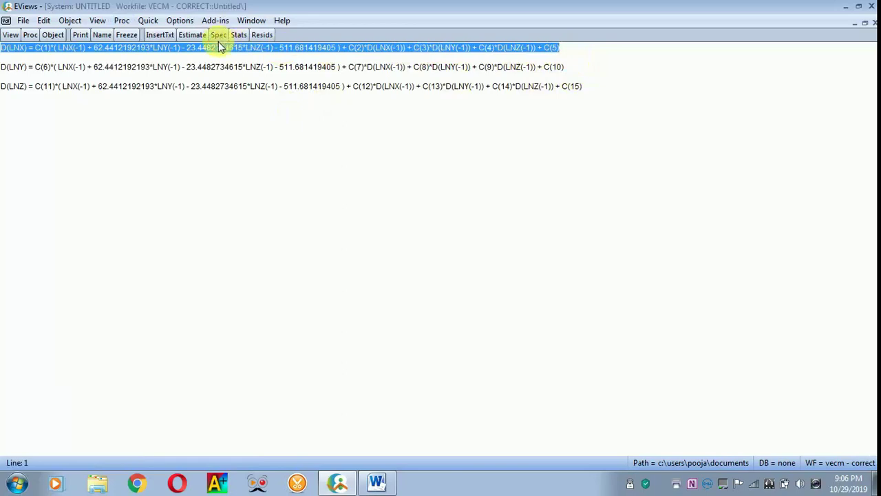
right_click(219, 47)
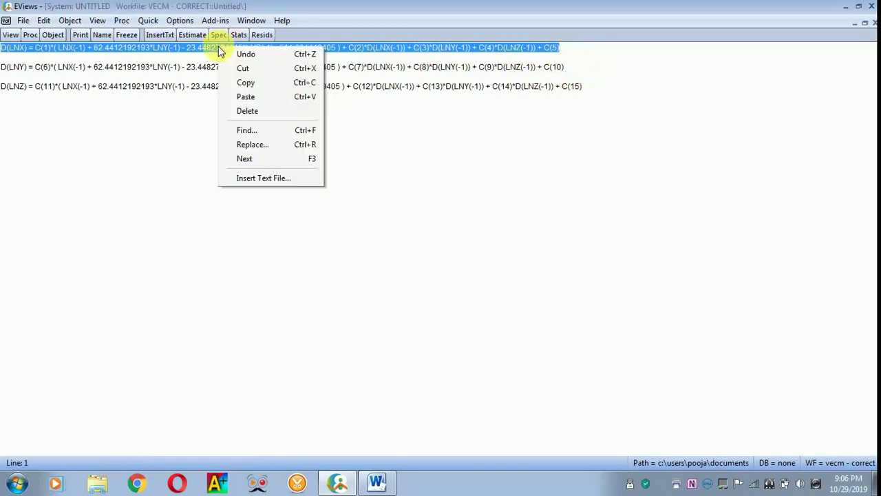
left_click(234, 81)
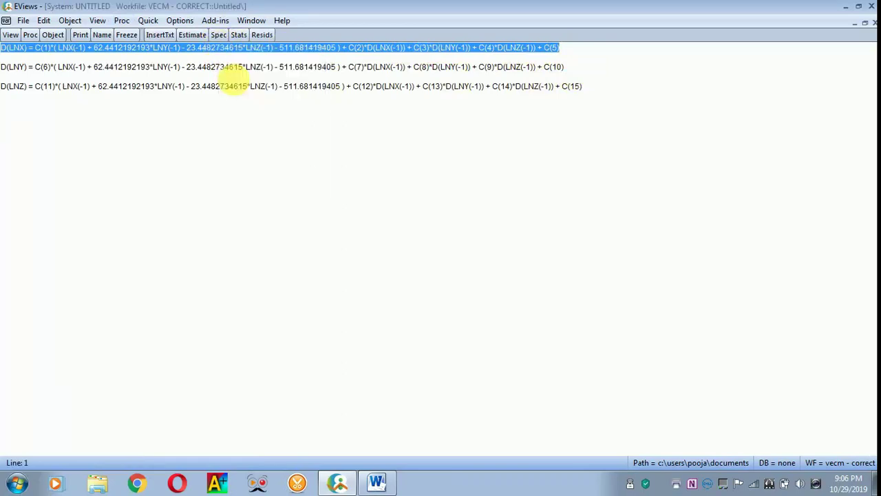
Estimate the copied D(LNX) equation by least squares for sample 1980 2019, and bring up the VECM notes in Microsoft Word.
left_click(148, 21)
left_click(165, 139)
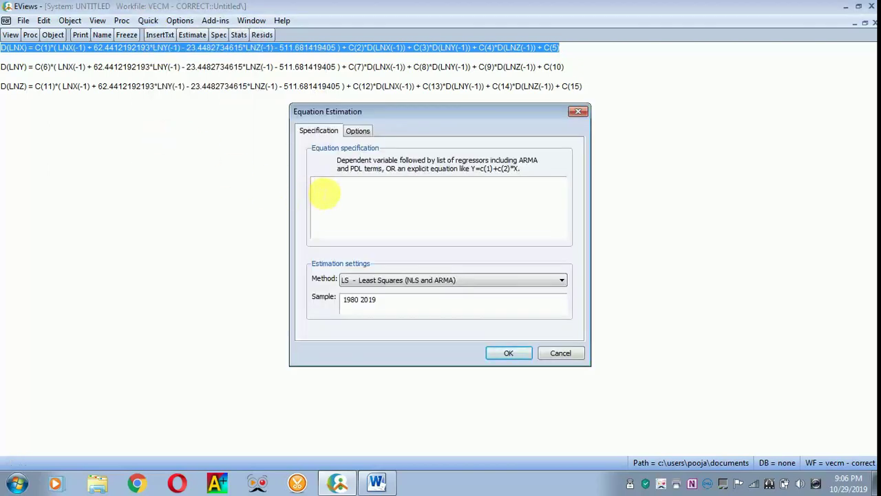
right_click(319, 188)
left_click(347, 263)
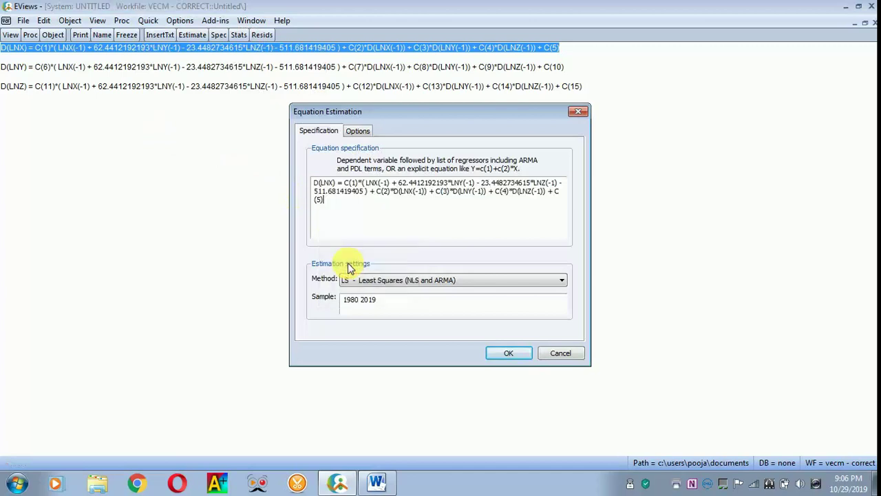
left_click(501, 355)
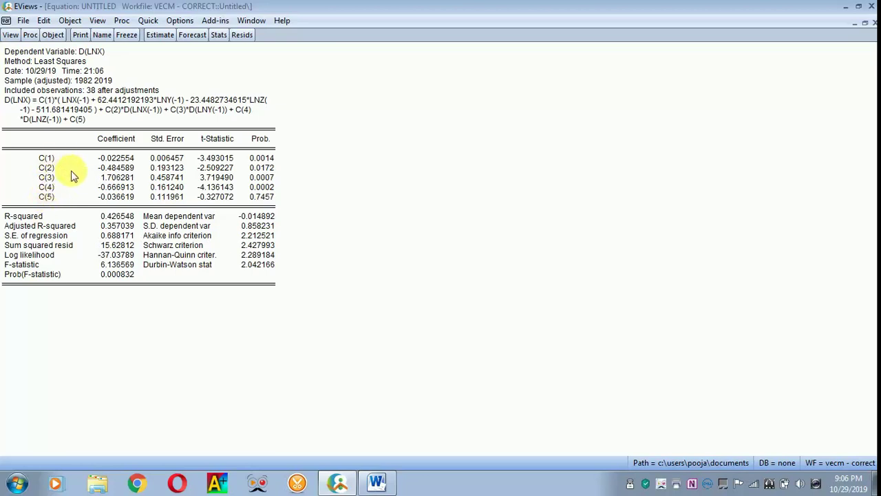
left_click(377, 481)
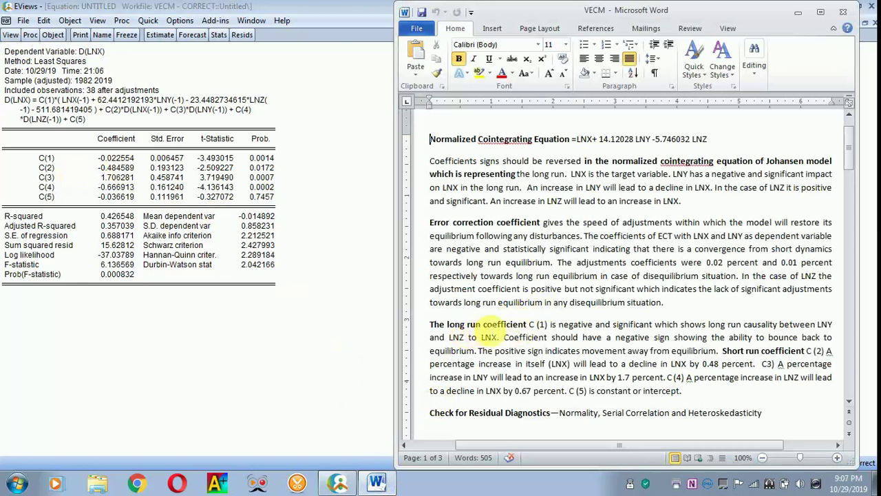